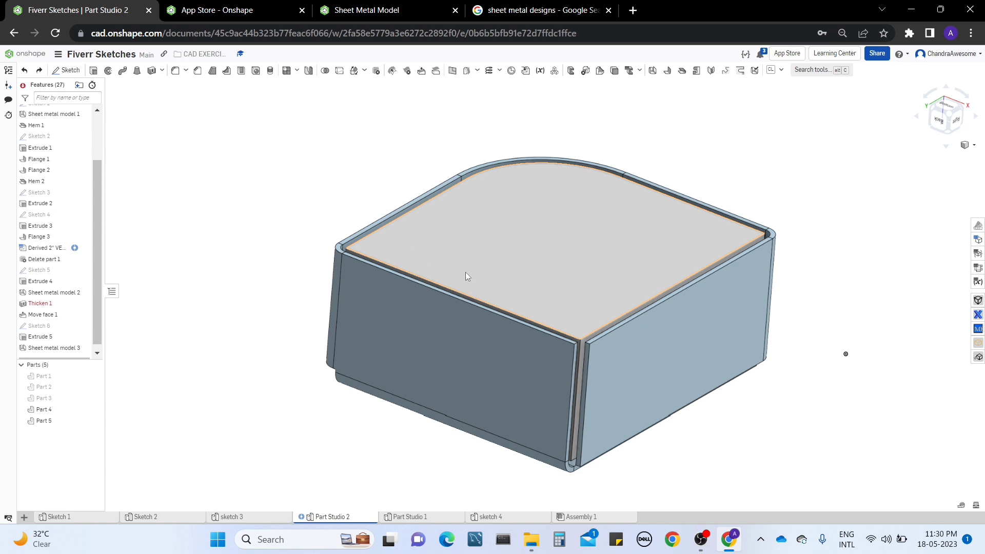
middle_drag(467, 272, 521, 279)
right_drag(394, 268, 392, 276)
right_drag(575, 218, 574, 235)
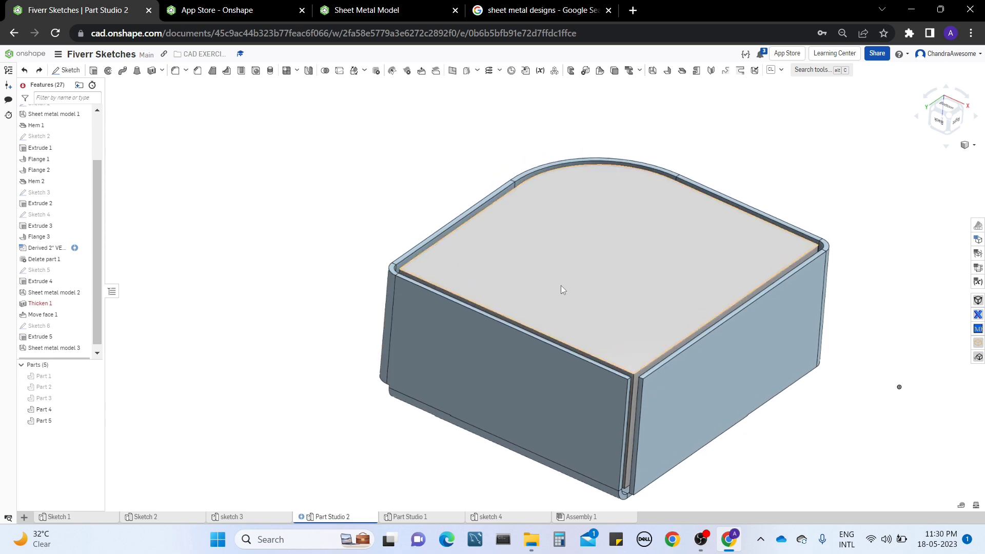
mouse_move(560, 288)
right_down()
mouse_move(562, 297)
mouse_move(558, 287)
right_up()
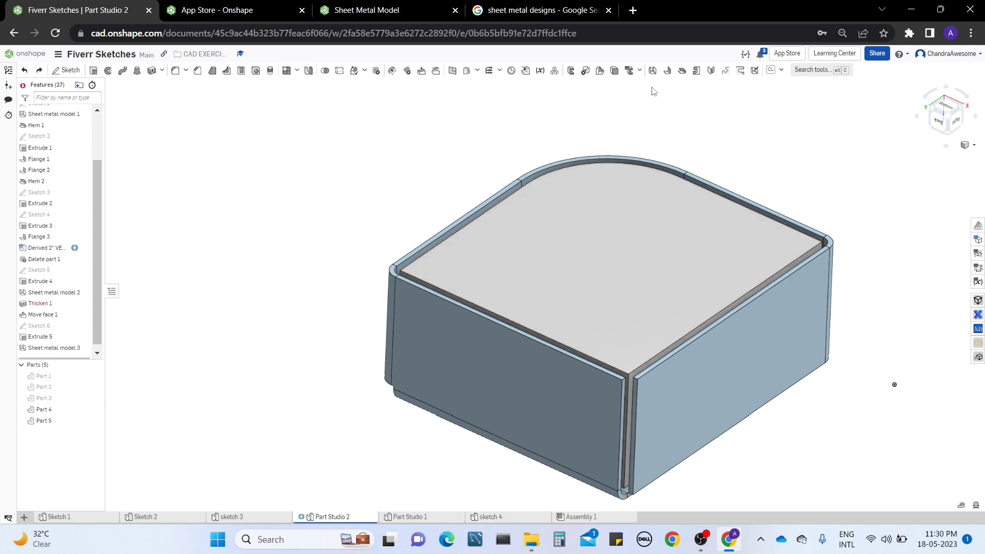
click(652, 72)
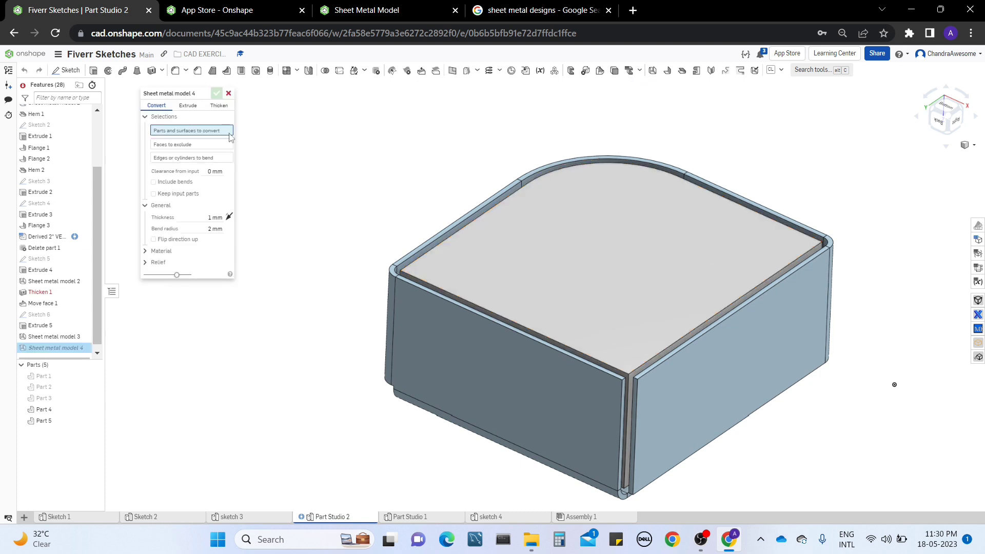
click(194, 110)
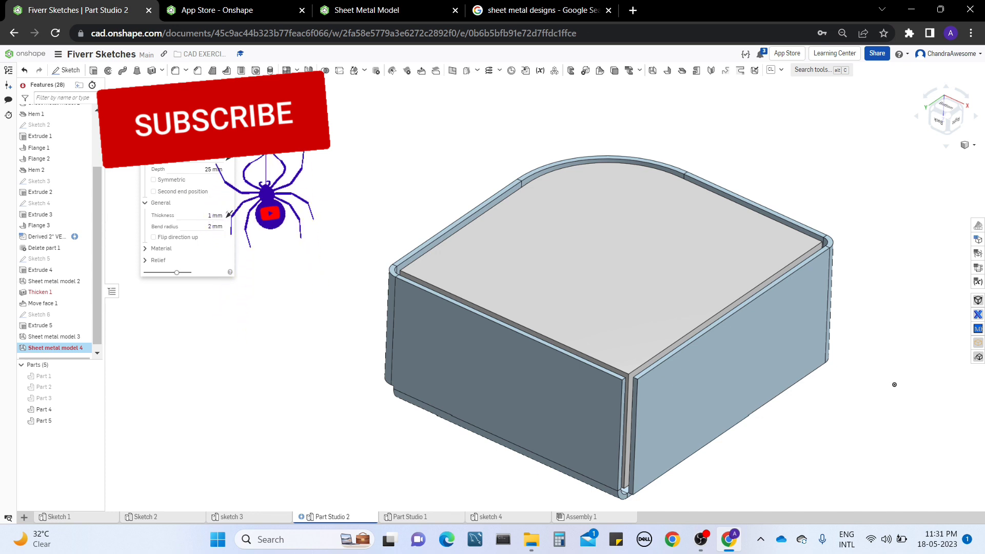
click(228, 95)
Delete the Sheet metal model 3 and Extrude 5 features from the feature list.
right_click(74, 345)
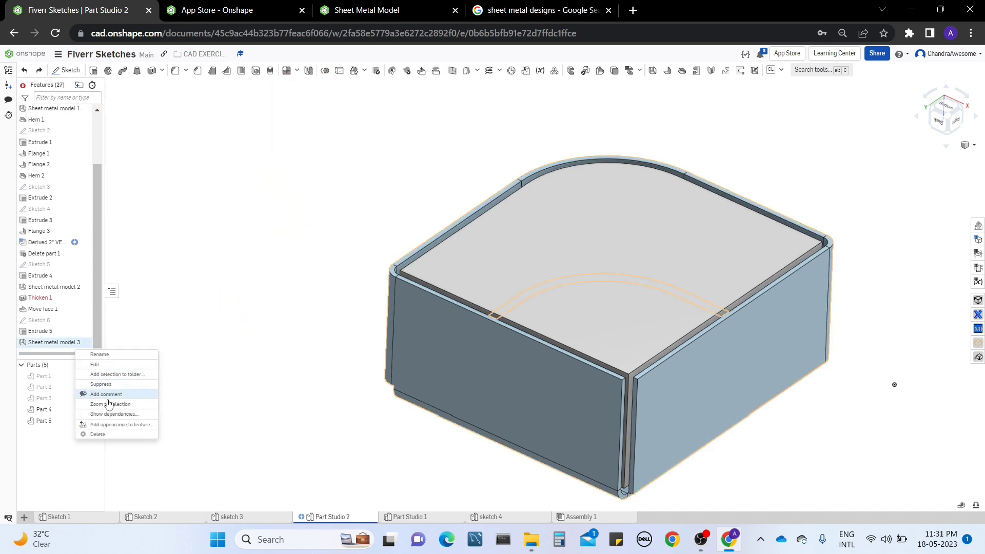
click(98, 433)
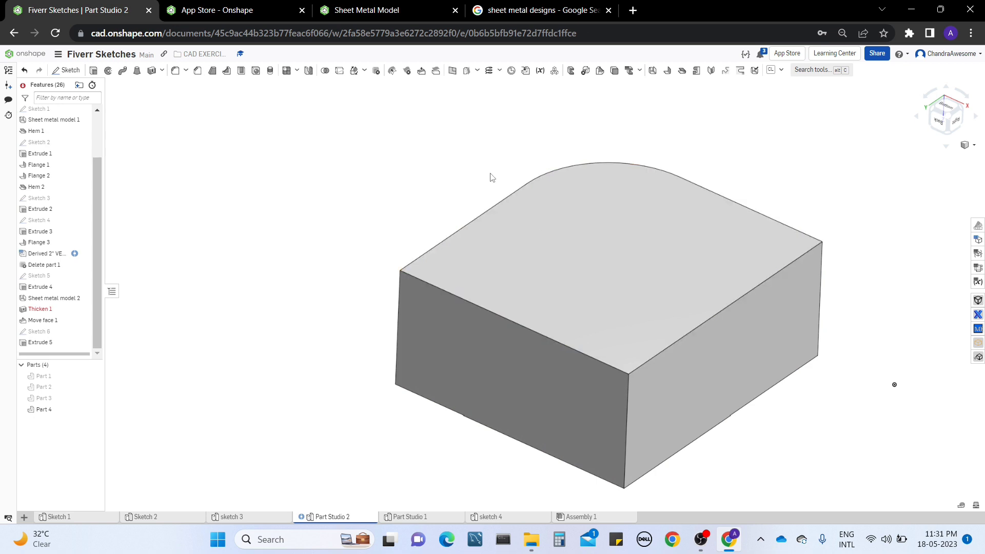
right_click(51, 349)
click(80, 454)
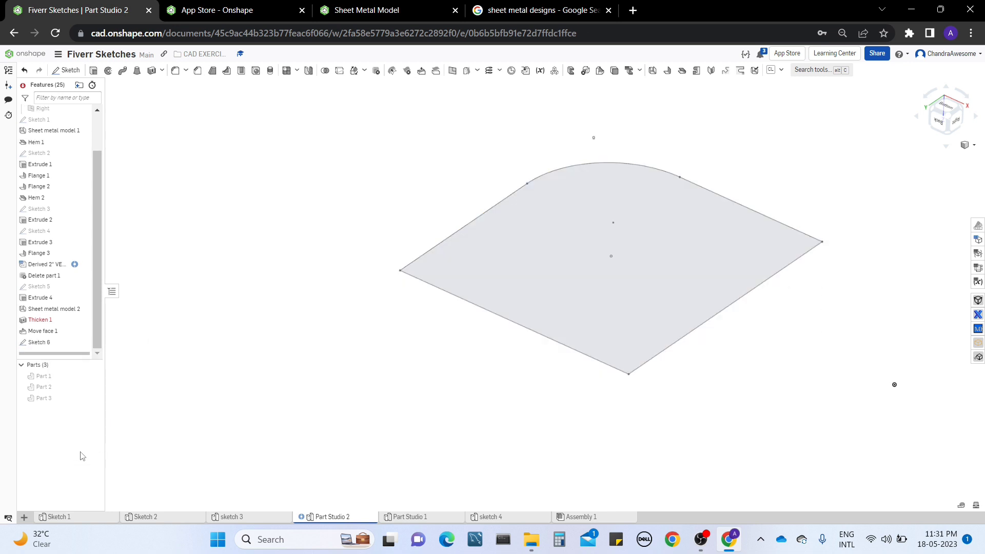
Start a sheet metal model in Extrude mode from the left edge of Sketch 6 and flip the wall upward.
middle_drag(616, 286, 565, 358)
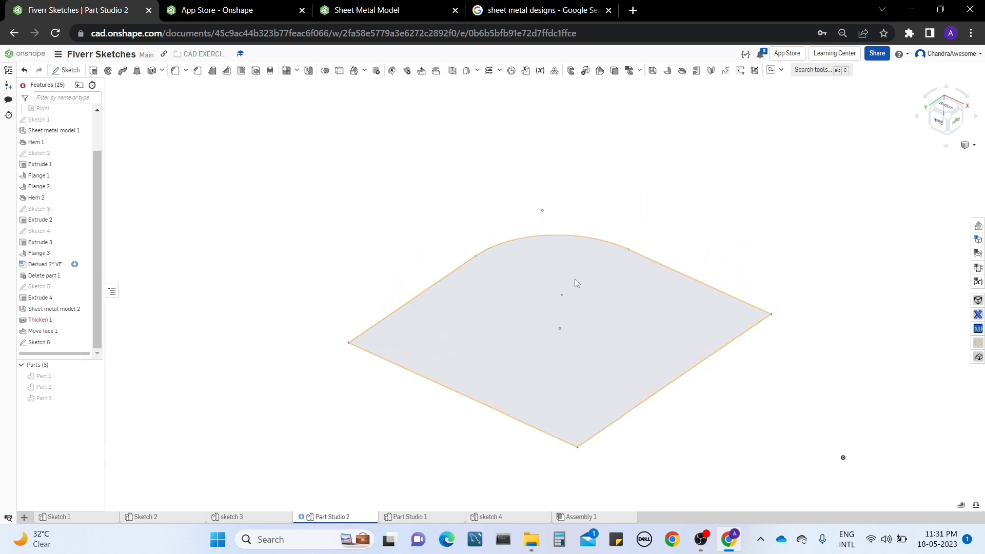
click(654, 73)
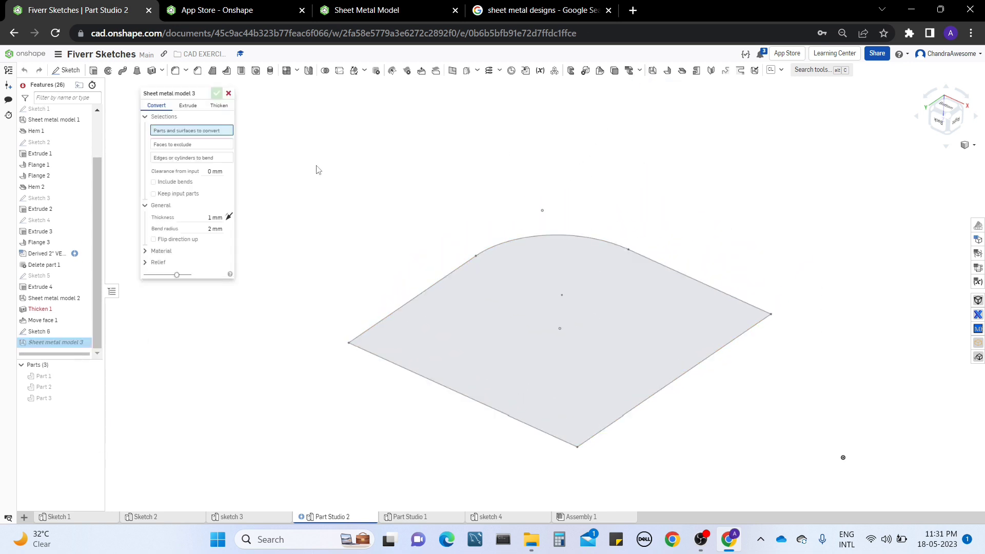
click(188, 110)
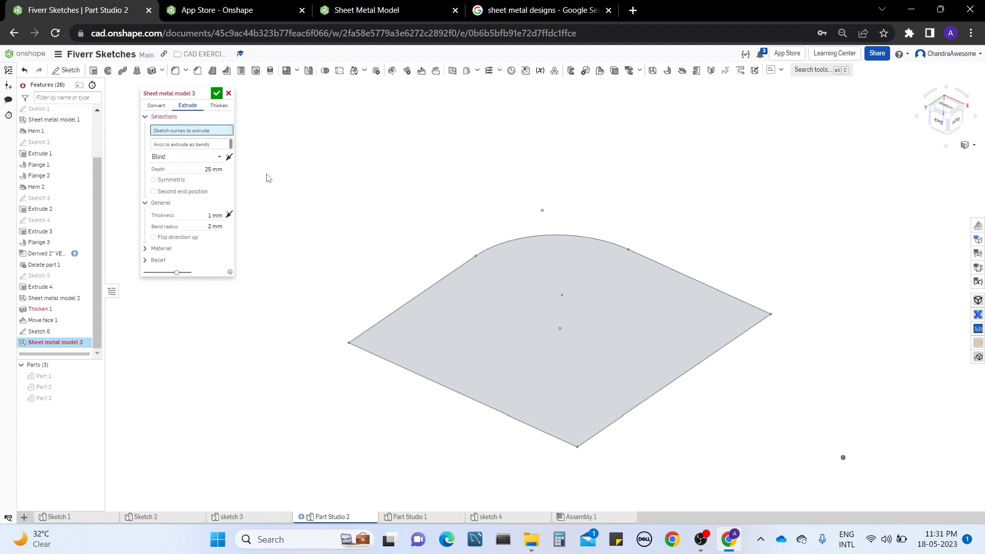
click(406, 304)
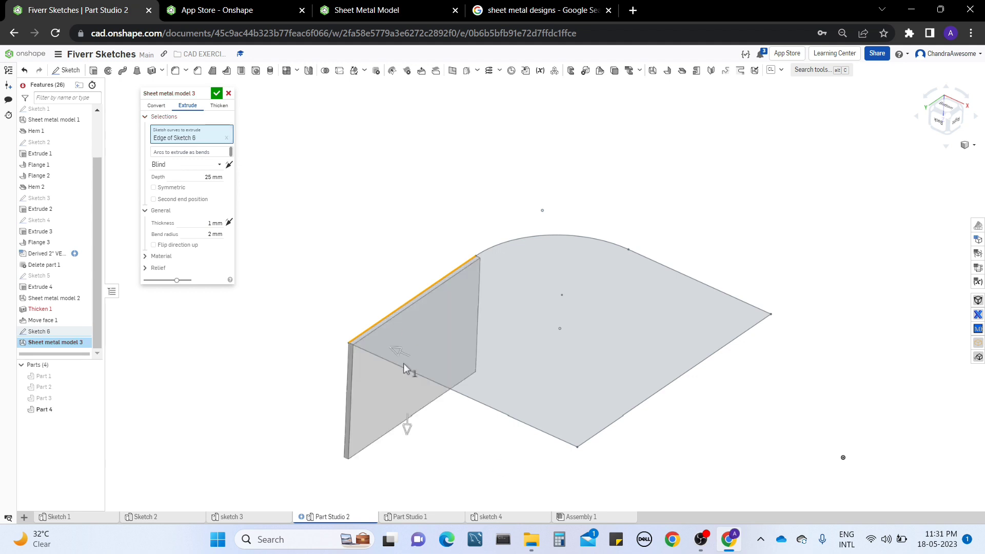
click(407, 430)
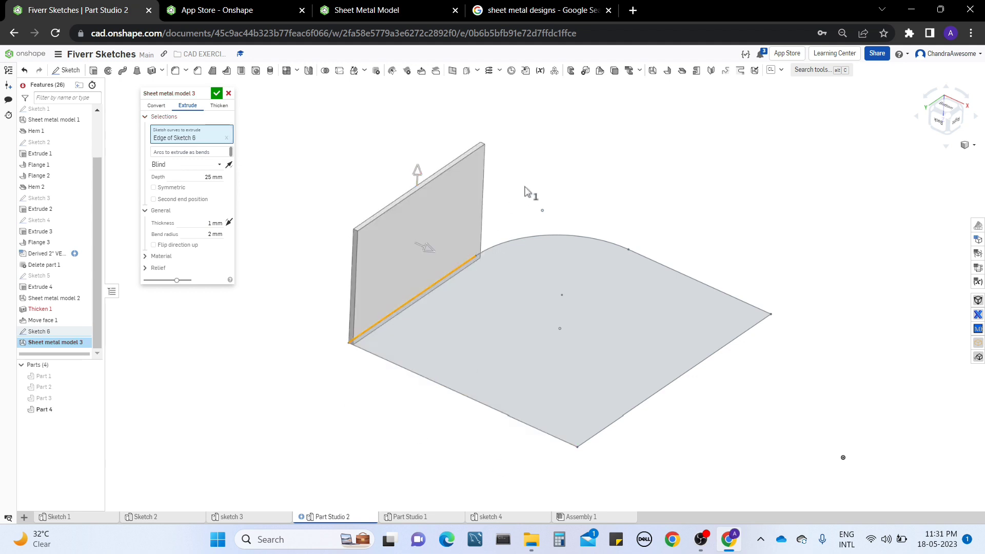
click(427, 254)
Add the remaining three straight edges of Sketch 6 to the curves to extrude.
middle_drag(645, 169, 643, 181)
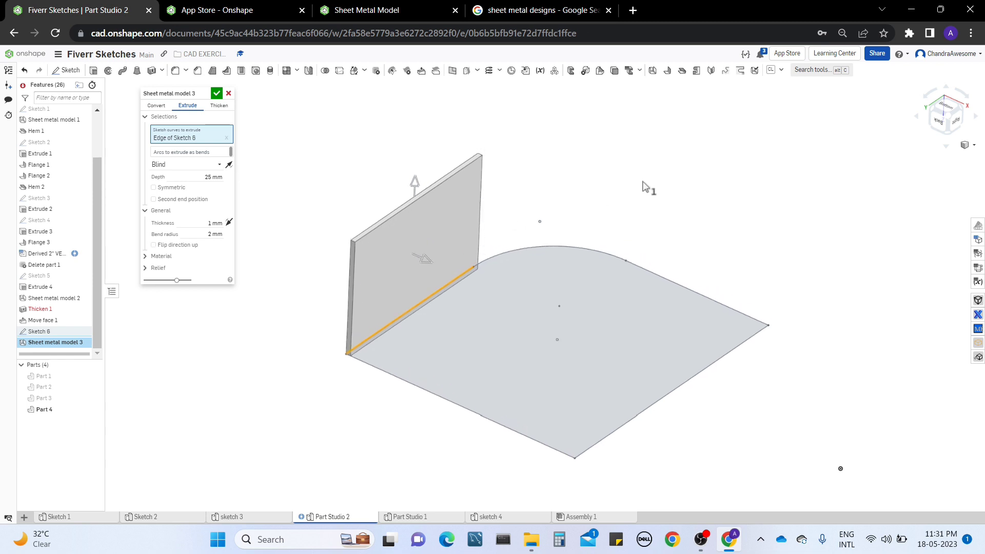
right_drag(603, 183, 603, 184)
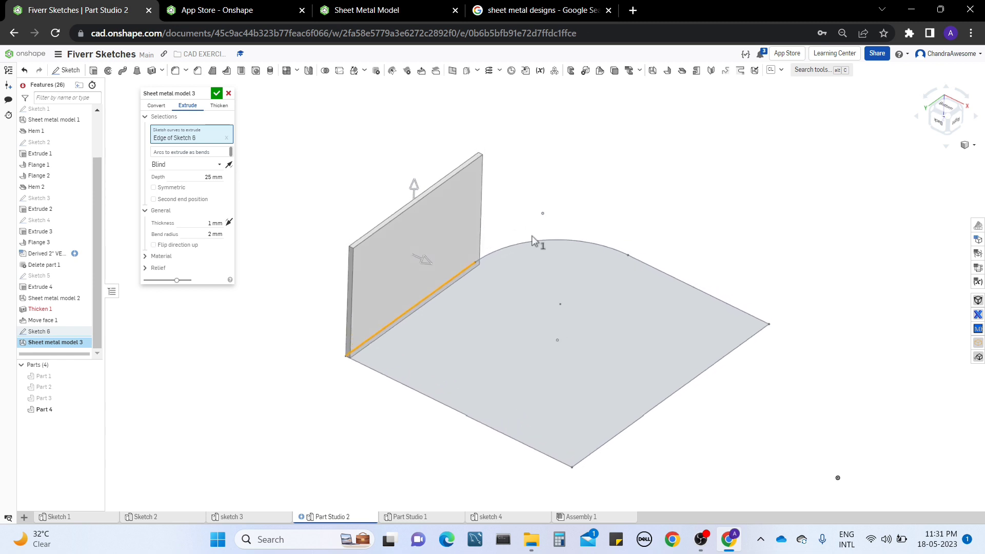
click(378, 371)
click(626, 427)
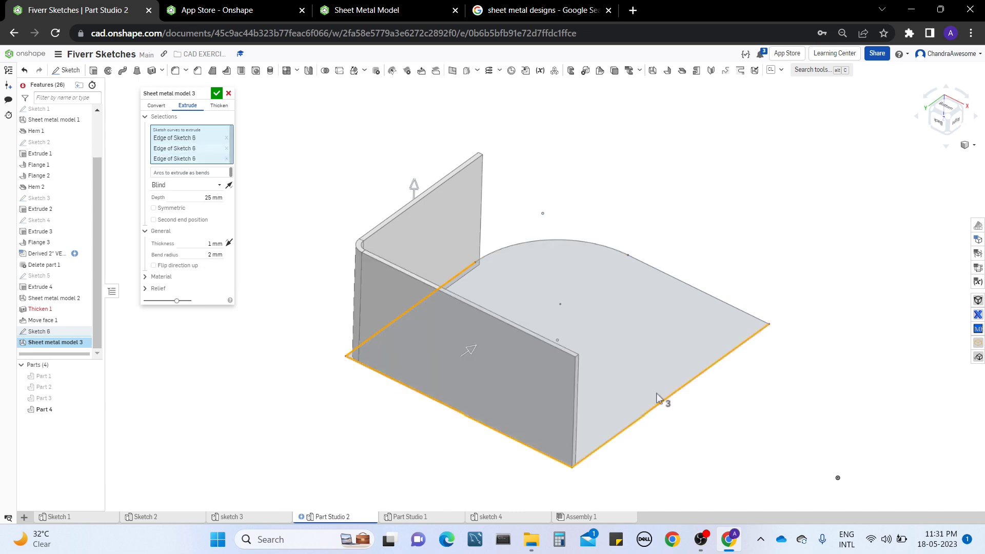
click(670, 281)
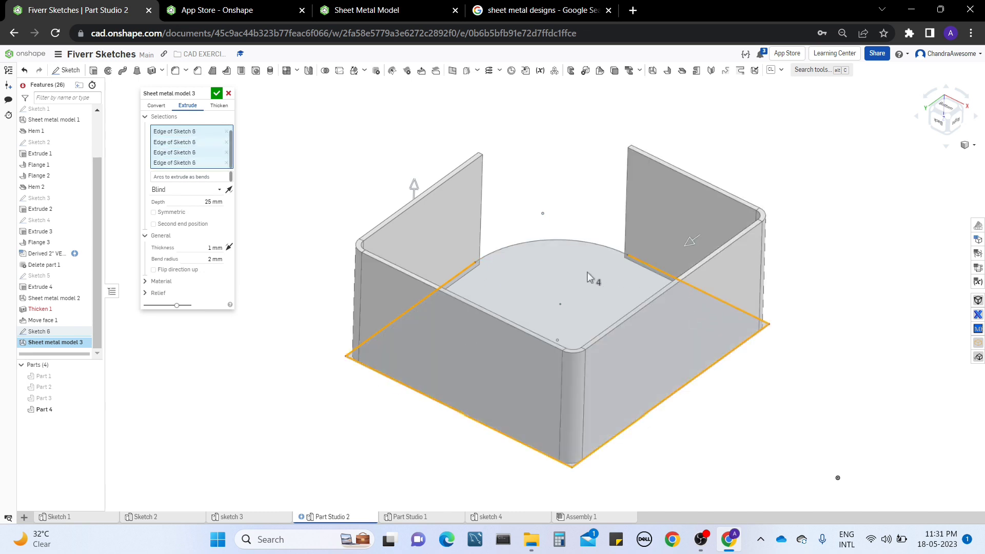
mouse_move(493, 267)
right_down()
mouse_move(549, 246)
mouse_move(574, 279)
mouse_move(551, 230)
mouse_move(597, 190)
mouse_move(601, 136)
mouse_move(594, 208)
mouse_move(586, 207)
mouse_move(589, 154)
mouse_move(576, 152)
mouse_move(585, 204)
mouse_move(585, 131)
mouse_move(532, 146)
mouse_move(593, 157)
mouse_move(532, 149)
mouse_move(408, 200)
right_up()
click(386, 200)
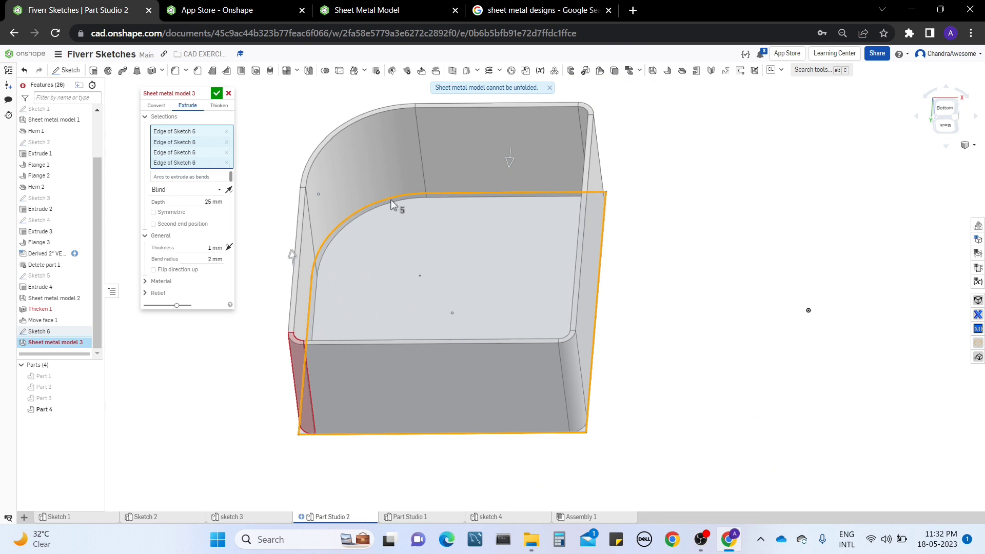
middle_drag(389, 199, 523, 199)
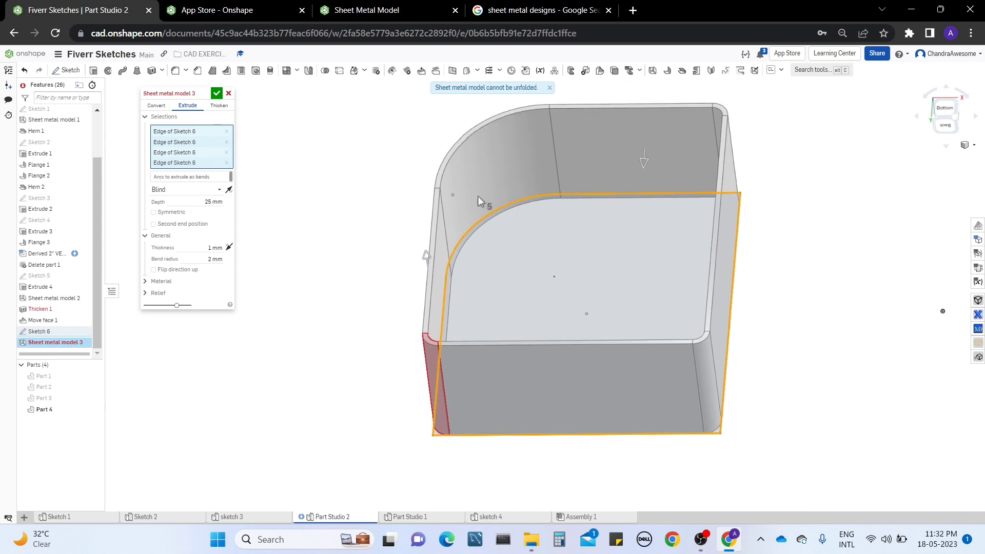
click(216, 163)
Select the rounded arc edge of Sketch 6 as the arc to extrude as a bend.
right_drag(469, 195, 488, 200)
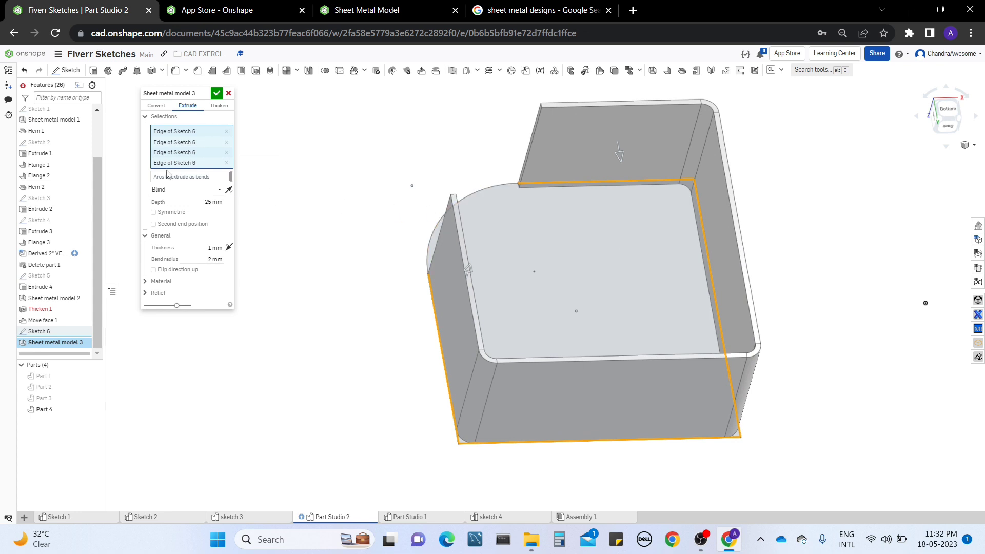
click(198, 179)
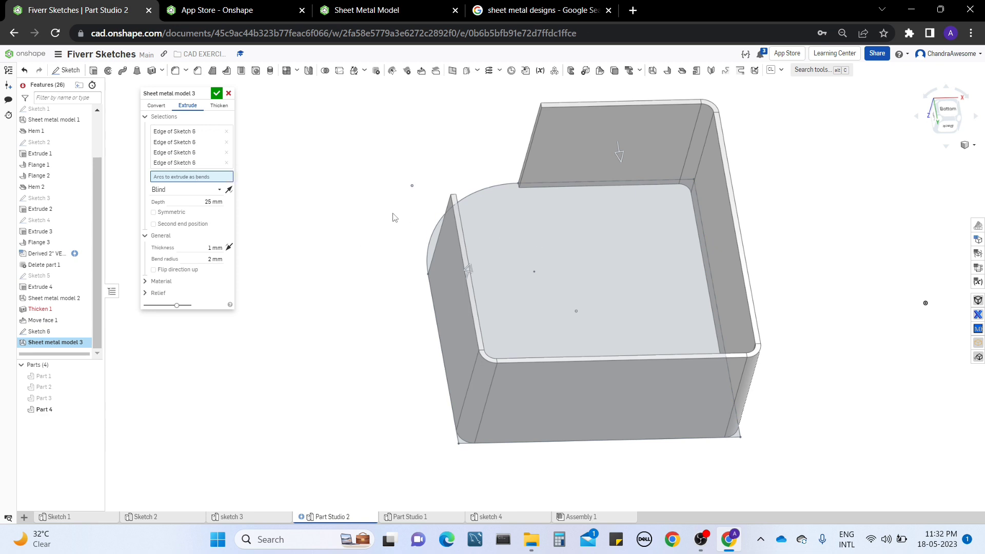
middle_drag(392, 213, 394, 222)
mouse_move(396, 220)
right_down()
mouse_move(428, 224)
mouse_move(417, 242)
mouse_move(411, 228)
right_up()
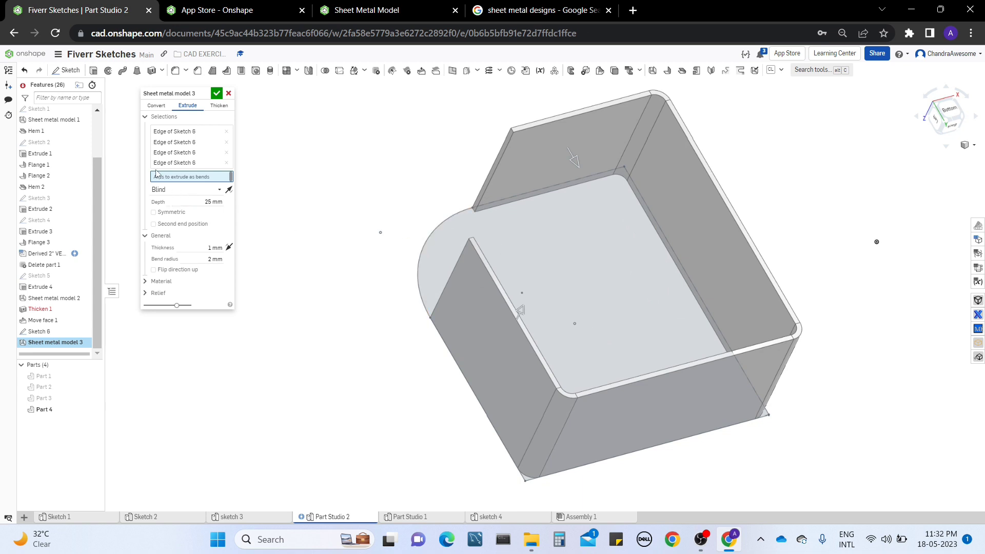
click(438, 226)
right_drag(570, 293, 500, 264)
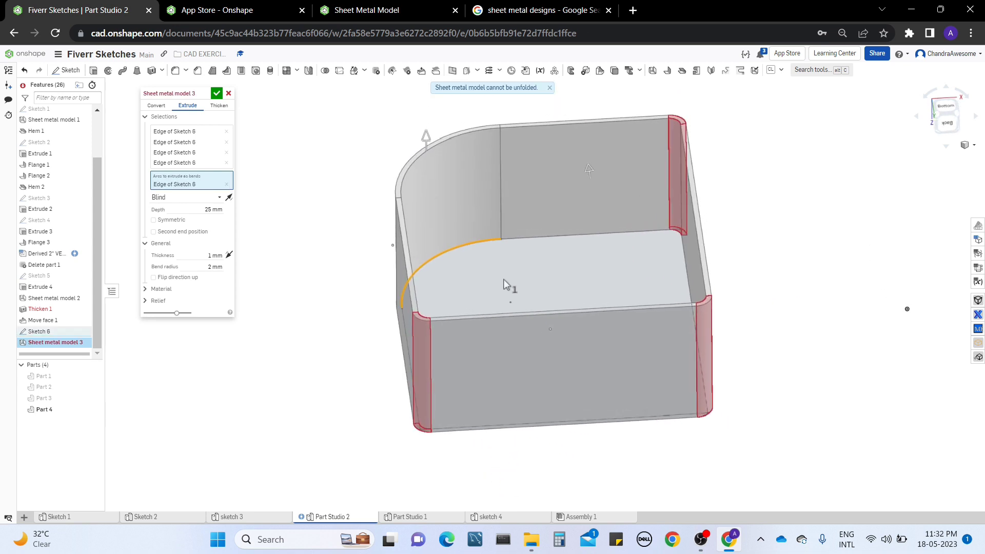
click(424, 143)
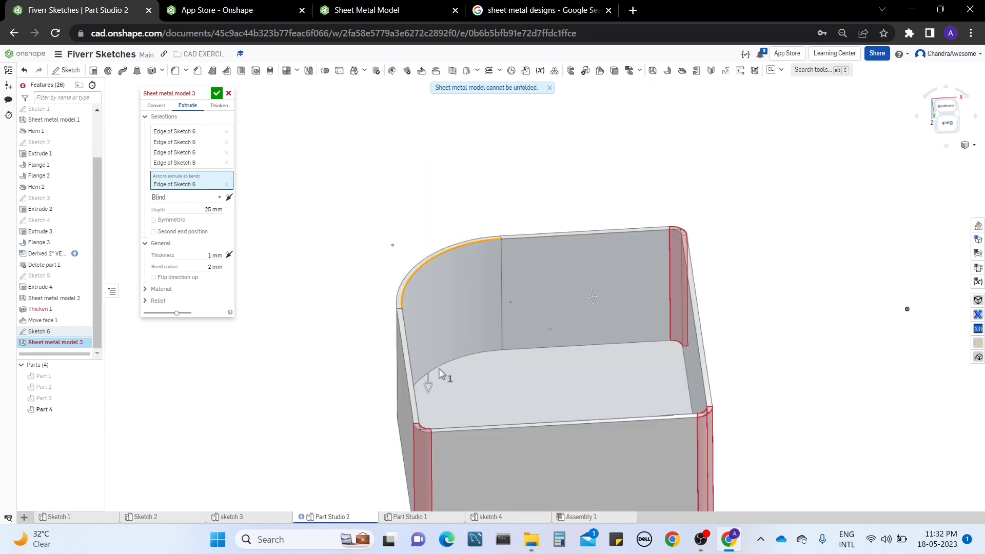
click(430, 383)
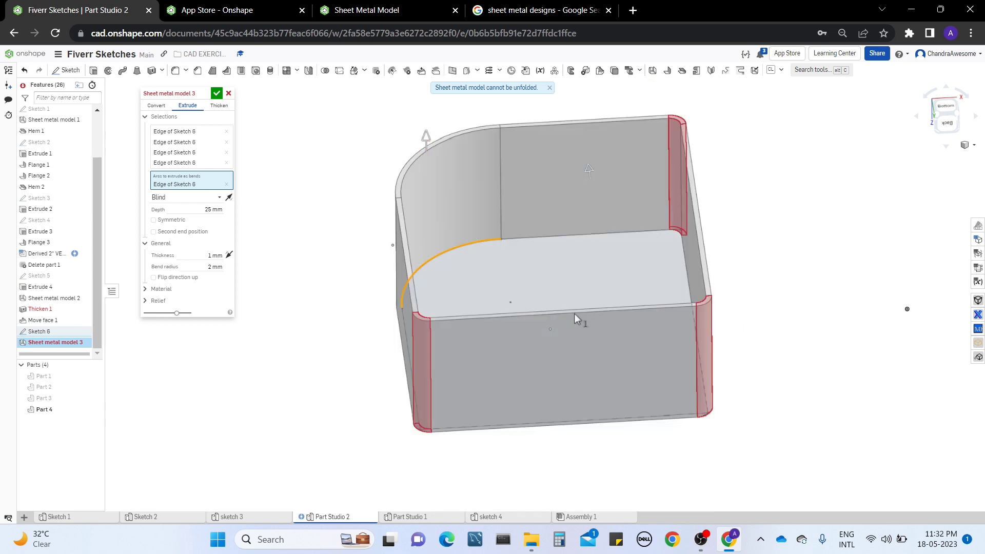
right_drag(574, 313, 654, 280)
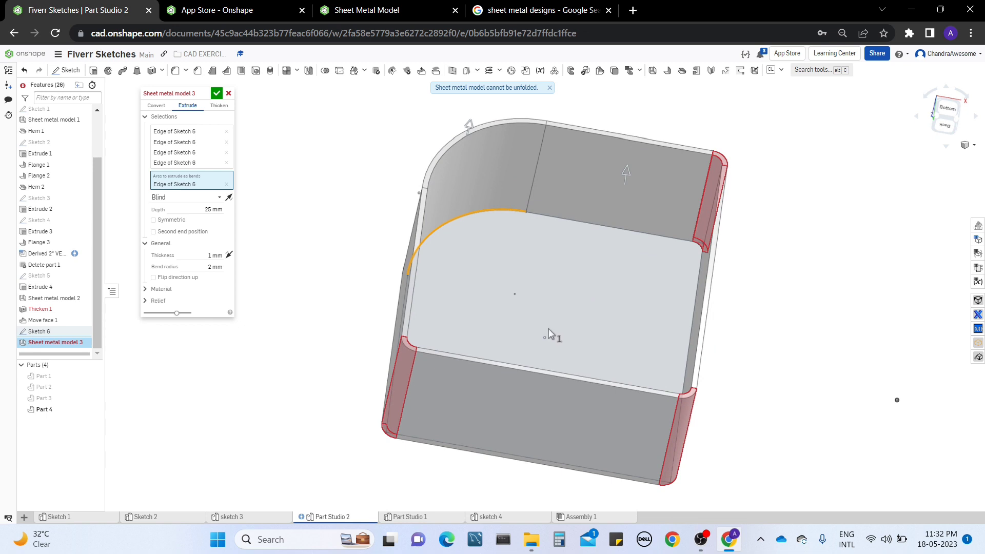
right_drag(548, 328, 599, 312)
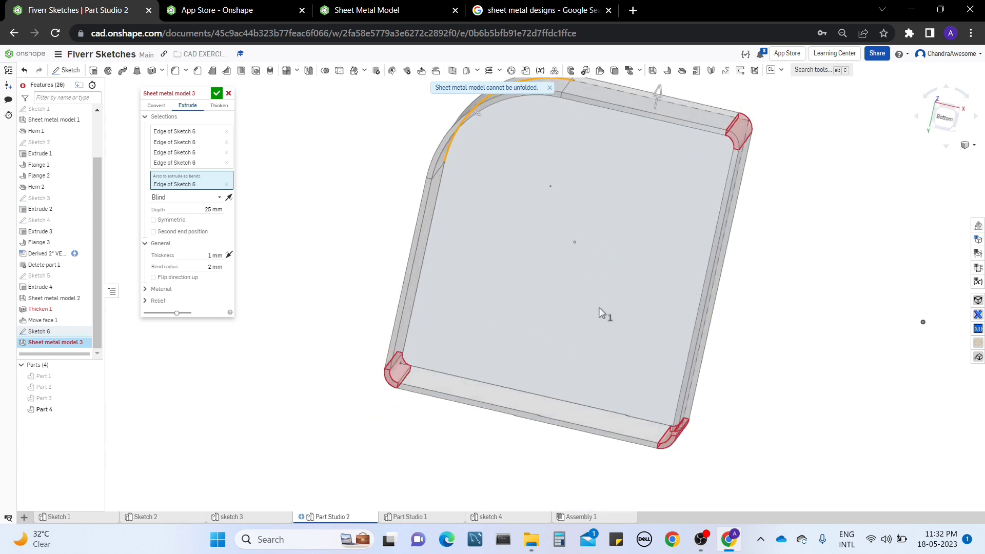
Remove the front straight edge from the curves to extrude.
click(190, 160)
click(495, 384)
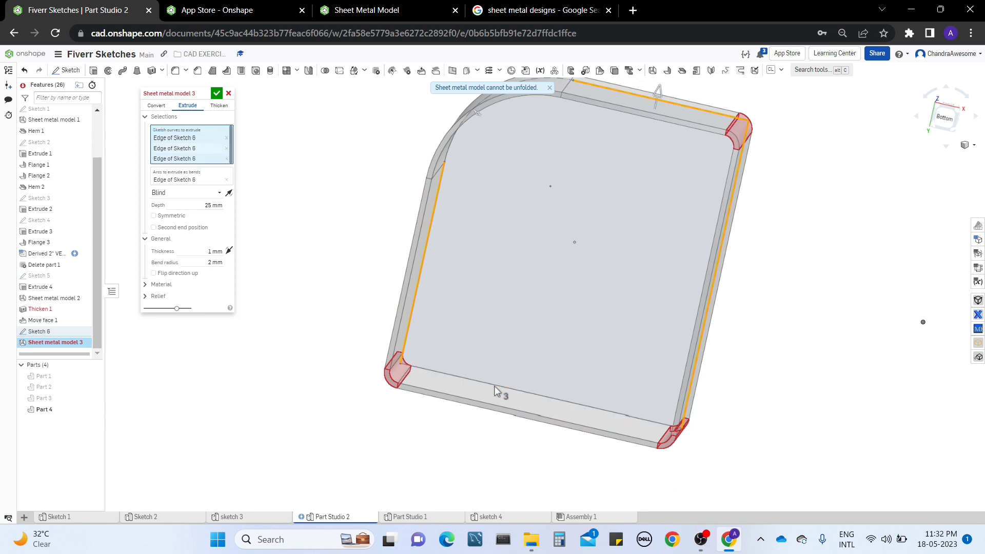
right_drag(549, 353, 639, 334)
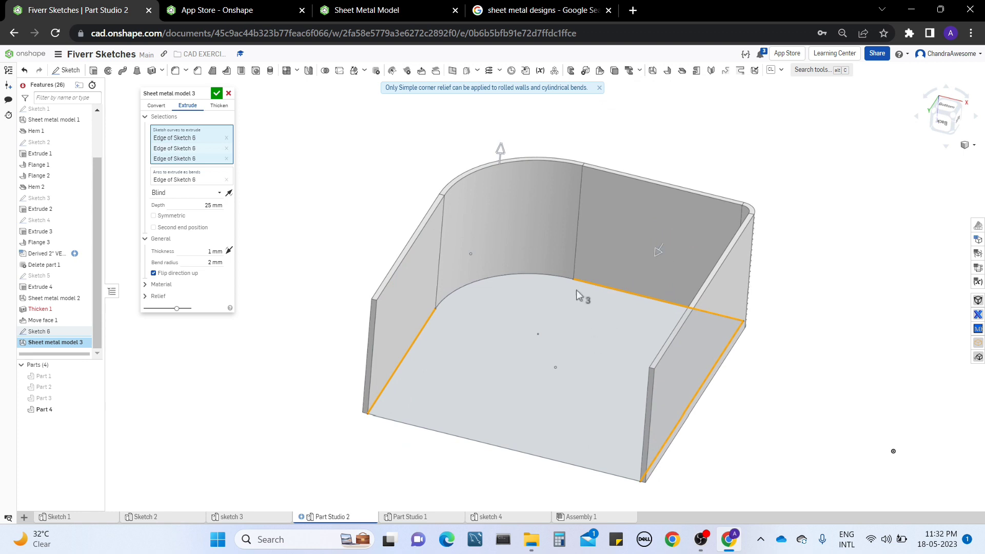
middle_drag(576, 290, 568, 281)
right_drag(385, 238, 431, 207)
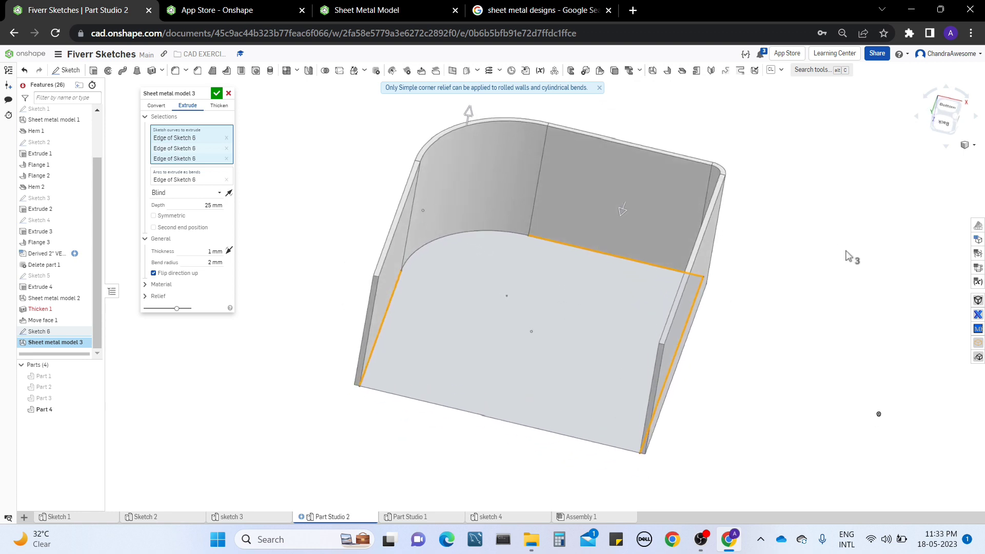
Open the flat pattern and bend table view to review the sheet metal model's bends.
click(978, 267)
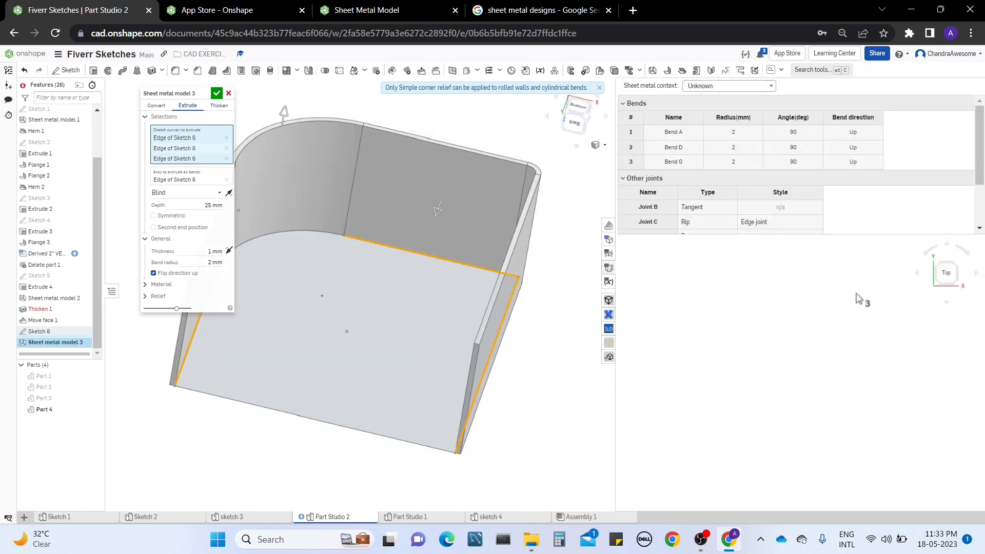
middle_drag(332, 285, 359, 292)
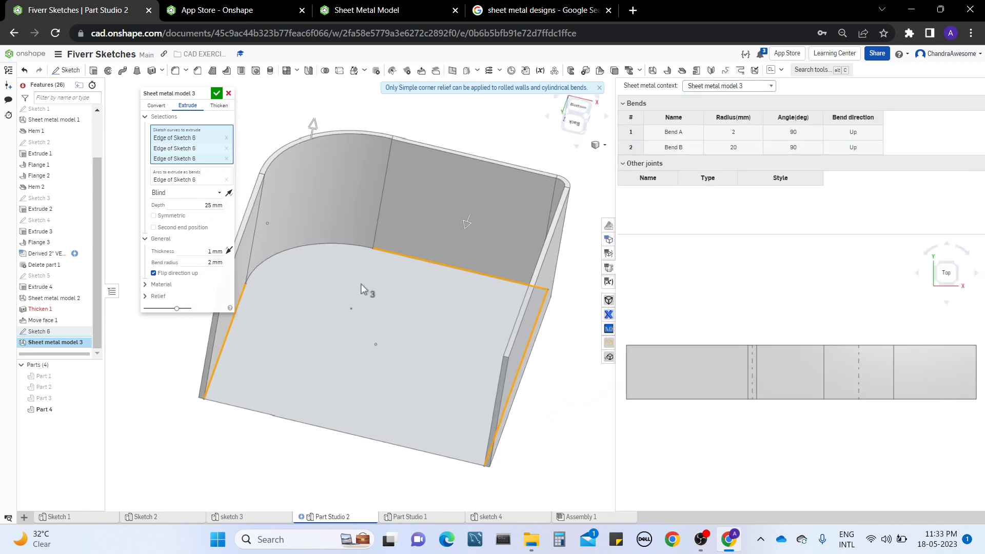
click(315, 127)
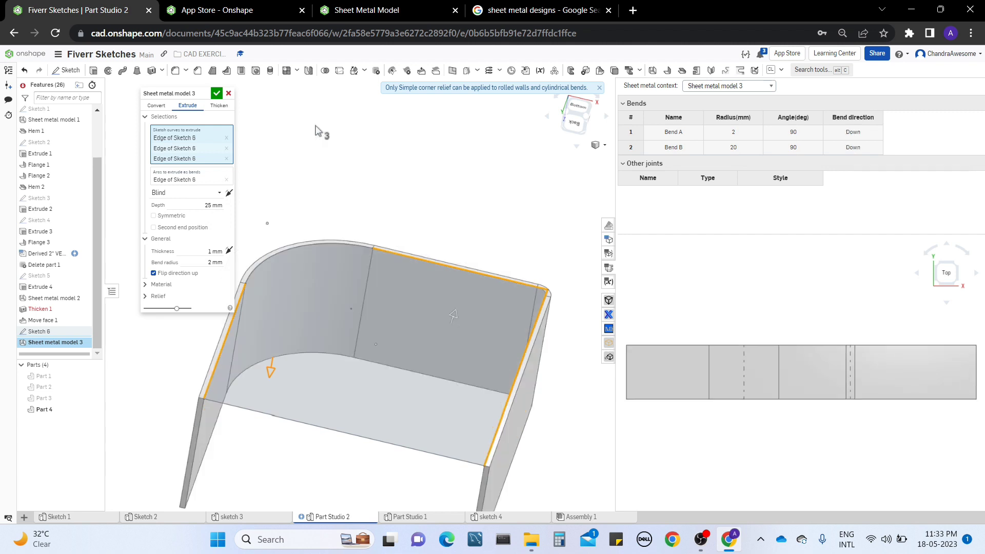
click(273, 364)
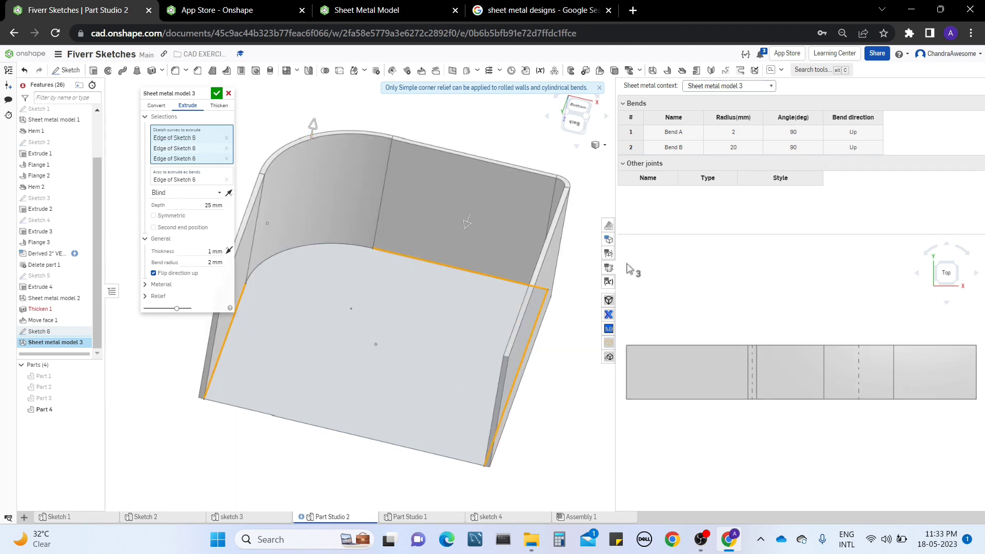
click(549, 270)
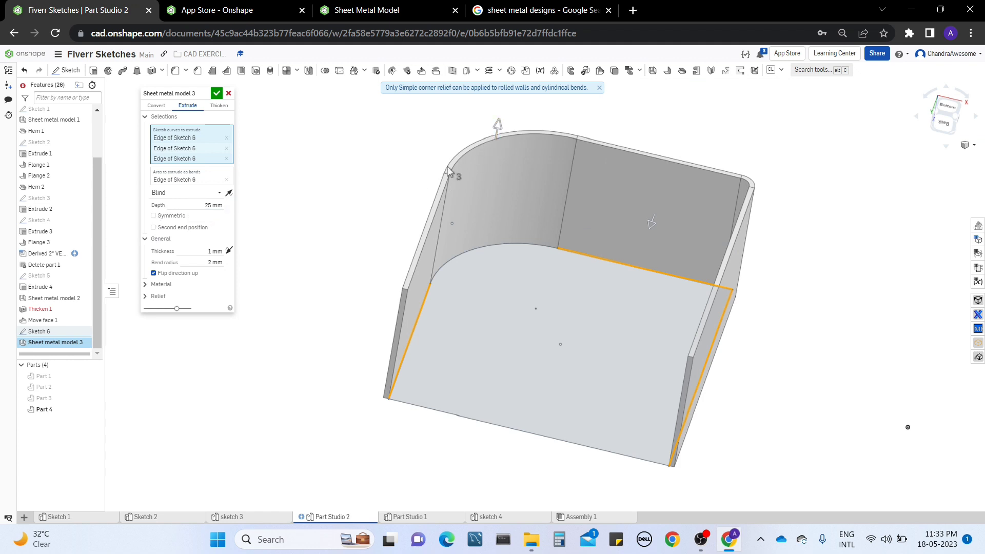
click(198, 194)
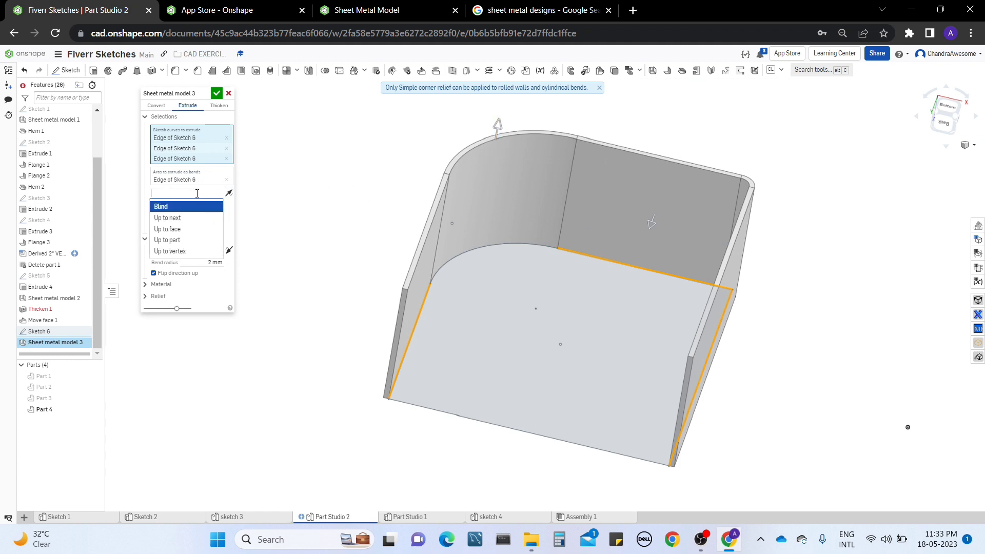
click(290, 206)
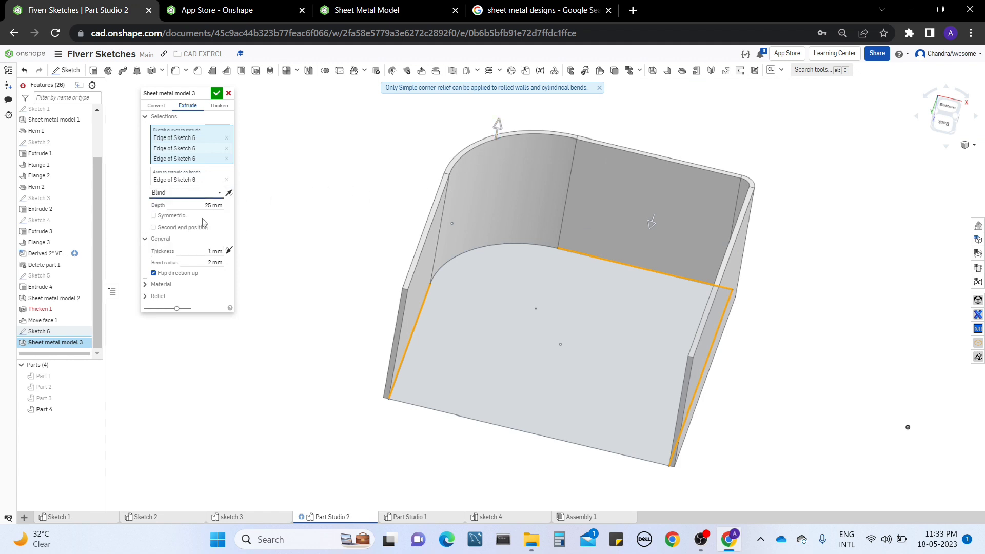
click(154, 227)
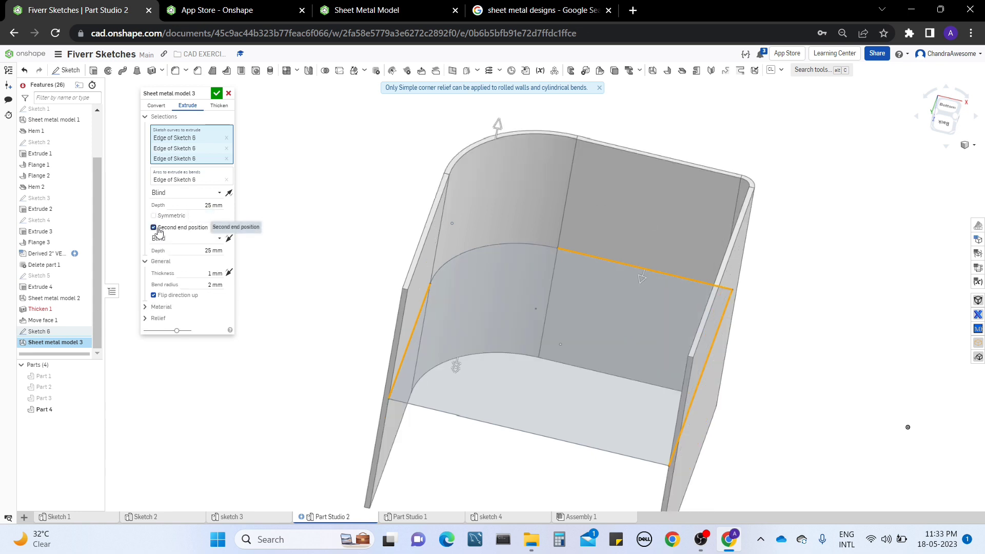
click(158, 231)
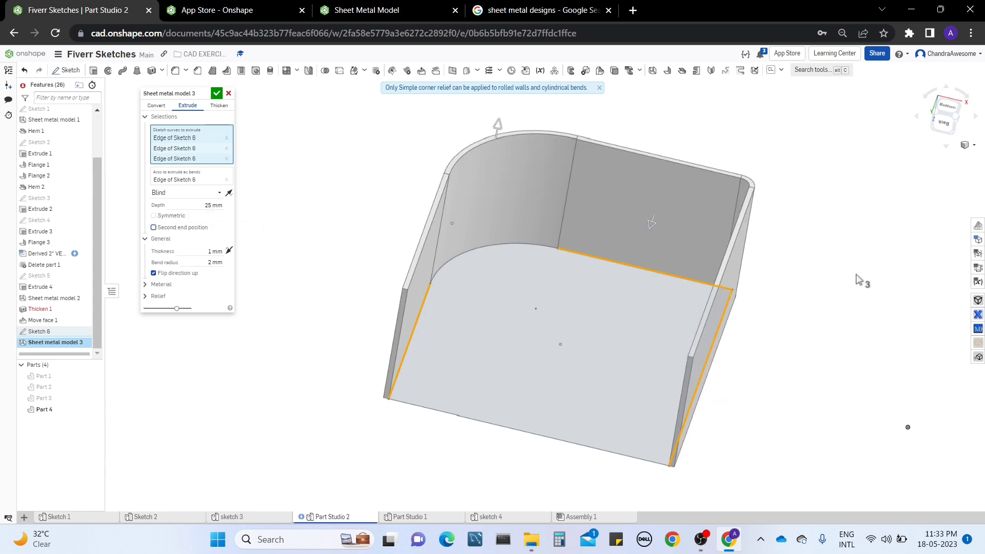
Inspect the extrude feature's Material and Relief option sections.
right_drag(857, 279, 841, 268)
middle_drag(347, 172, 370, 213)
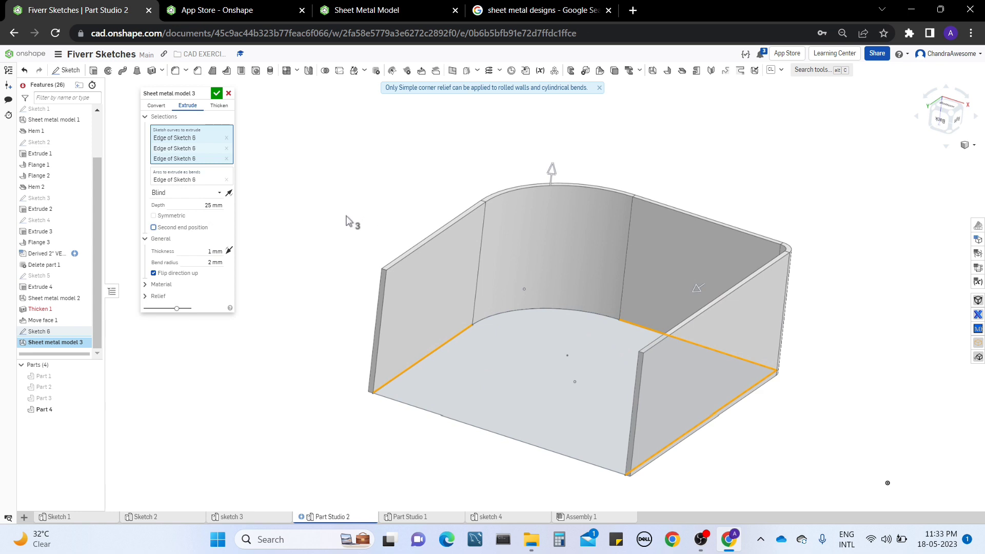
click(158, 286)
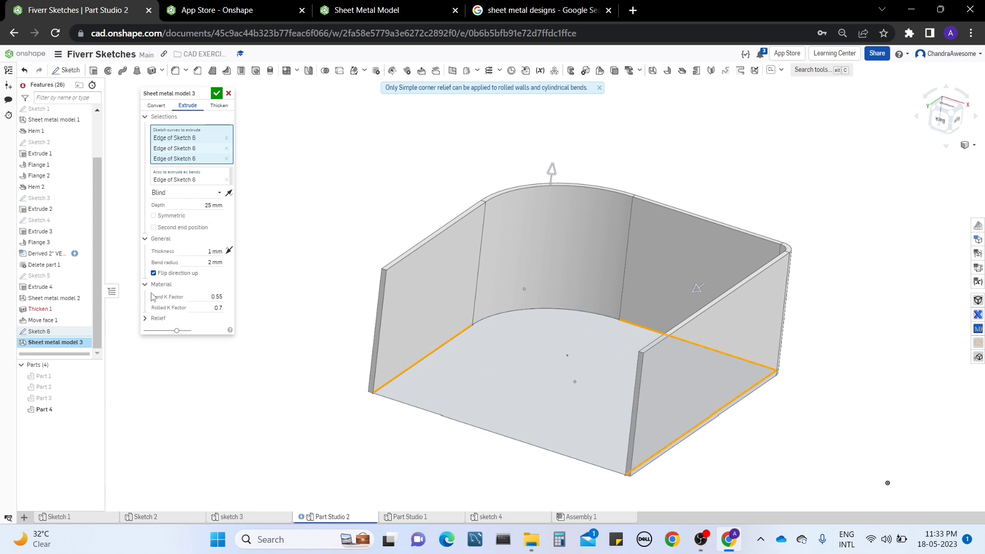
click(154, 318)
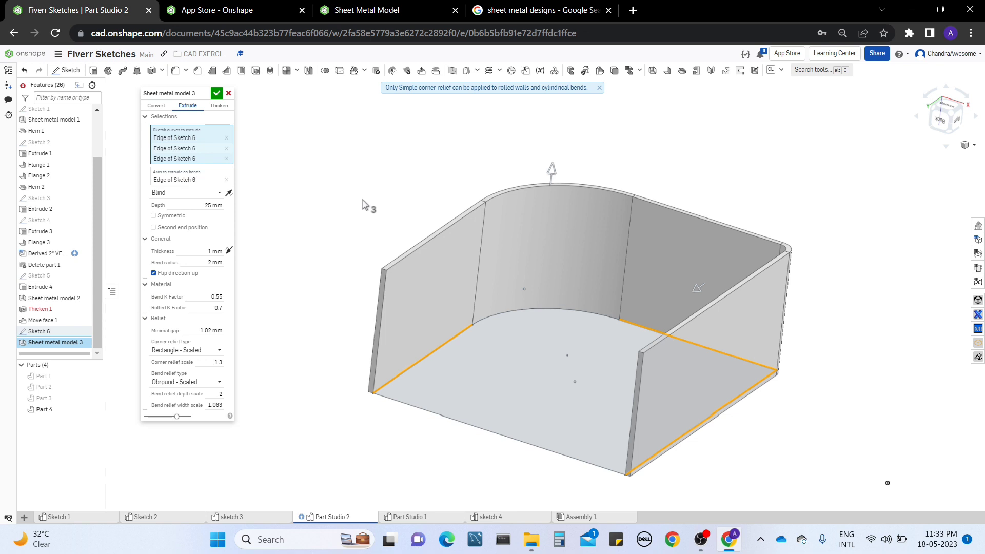
click(147, 288)
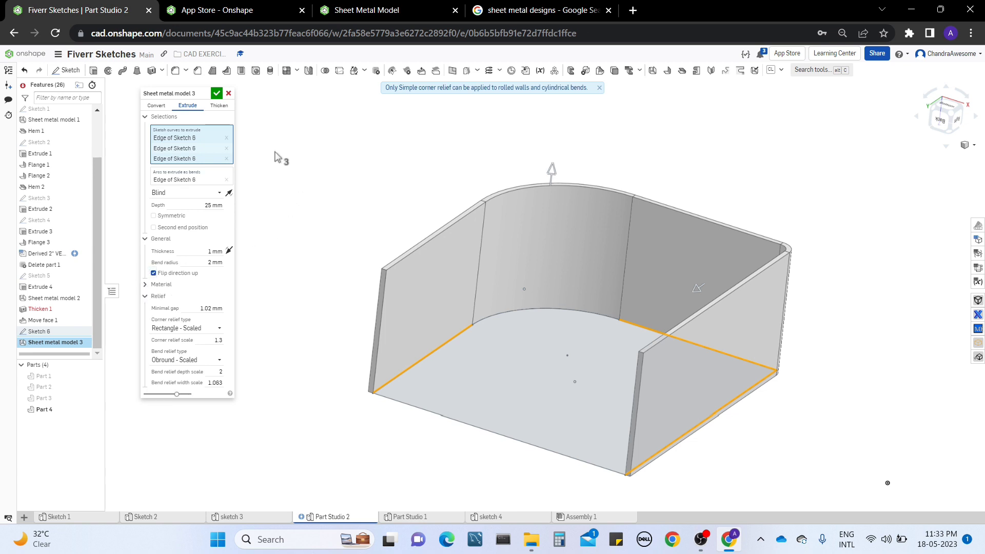
click(147, 297)
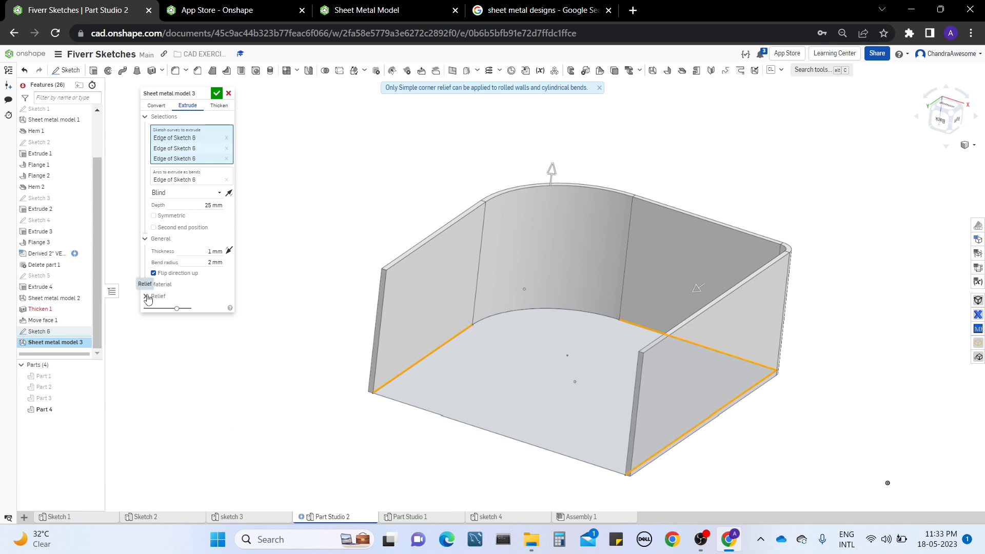
Confirm the sheet metal extrude feature with 25 mm walls and the arc extruded as a bend.
right_drag(703, 178, 660, 314)
mouse_move(645, 353)
right_down()
mouse_move(624, 474)
mouse_move(658, 344)
right_up()
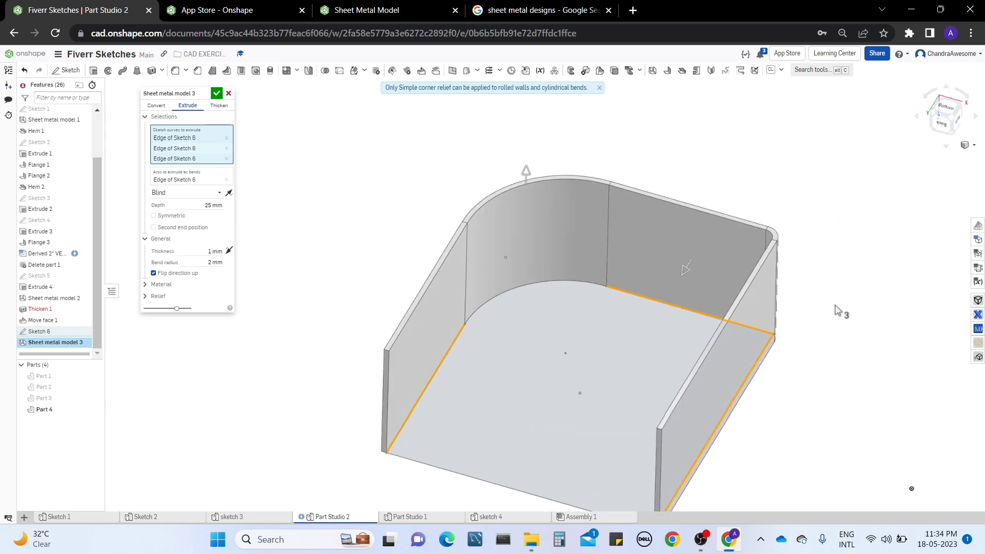
middle_drag(834, 310, 824, 257)
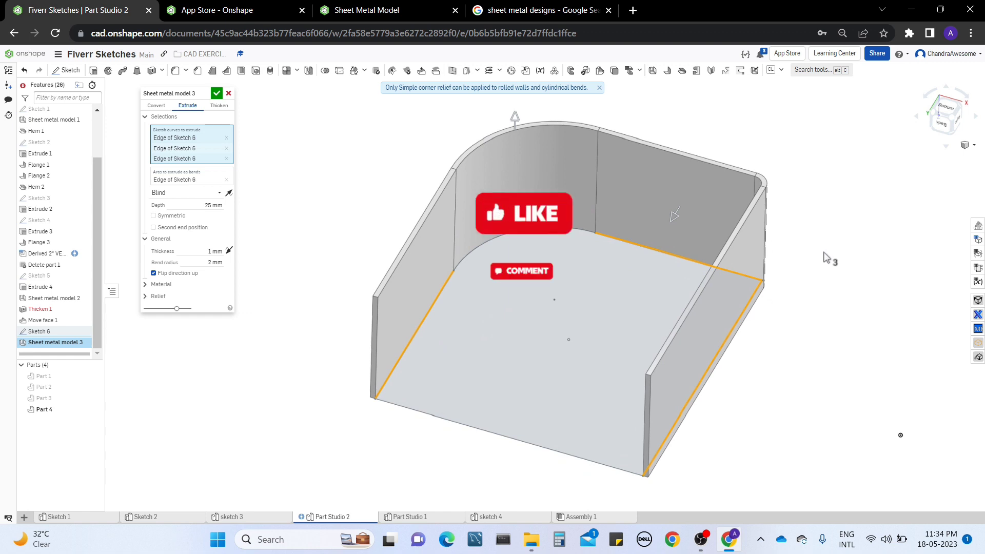
middle_drag(824, 252, 820, 255)
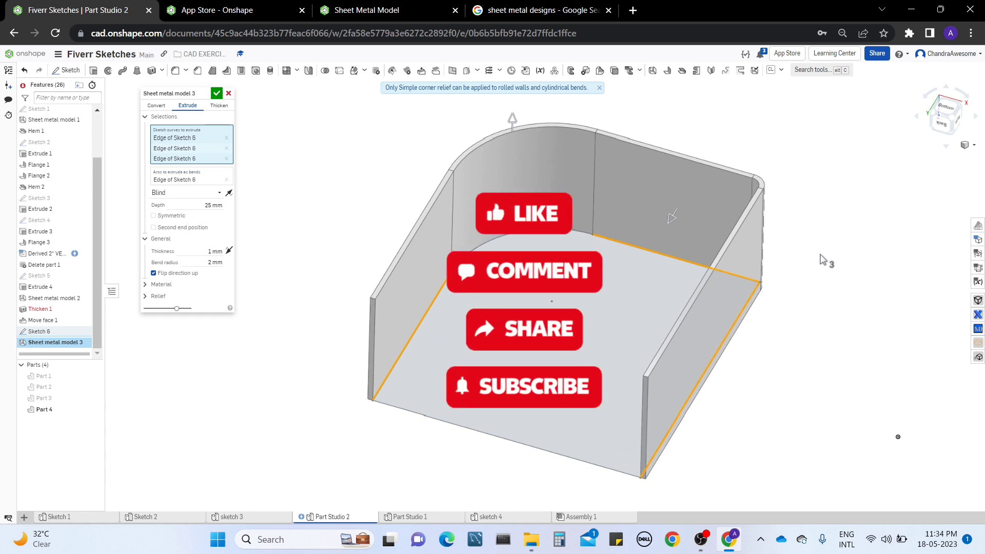
click(215, 96)
click(700, 540)
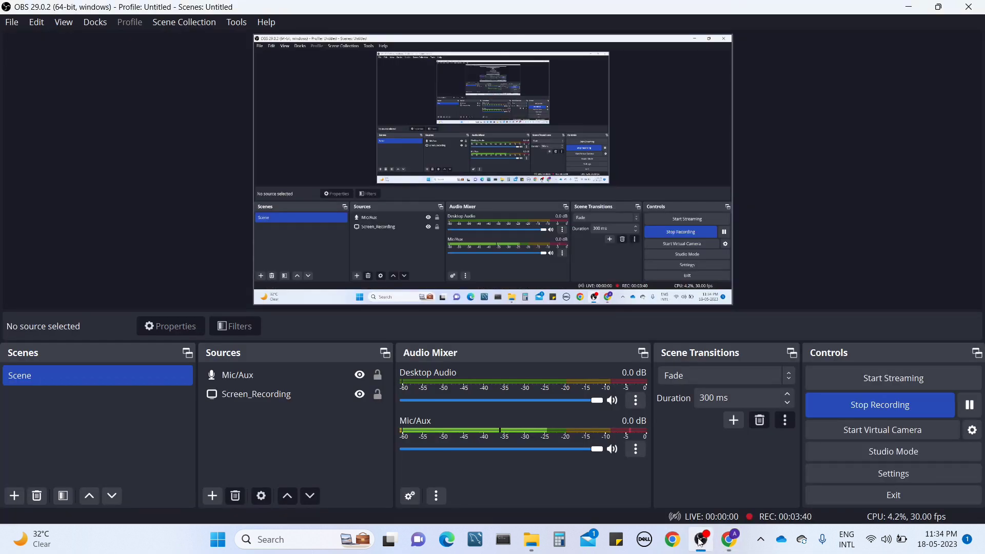